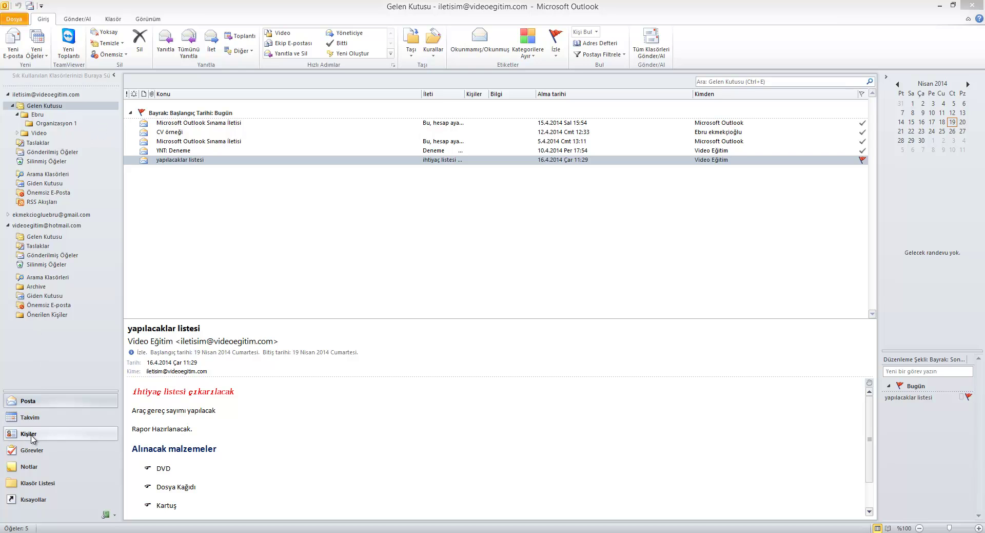
View the contacts, check the account information page, and return to the contact cards
left_click(31, 436)
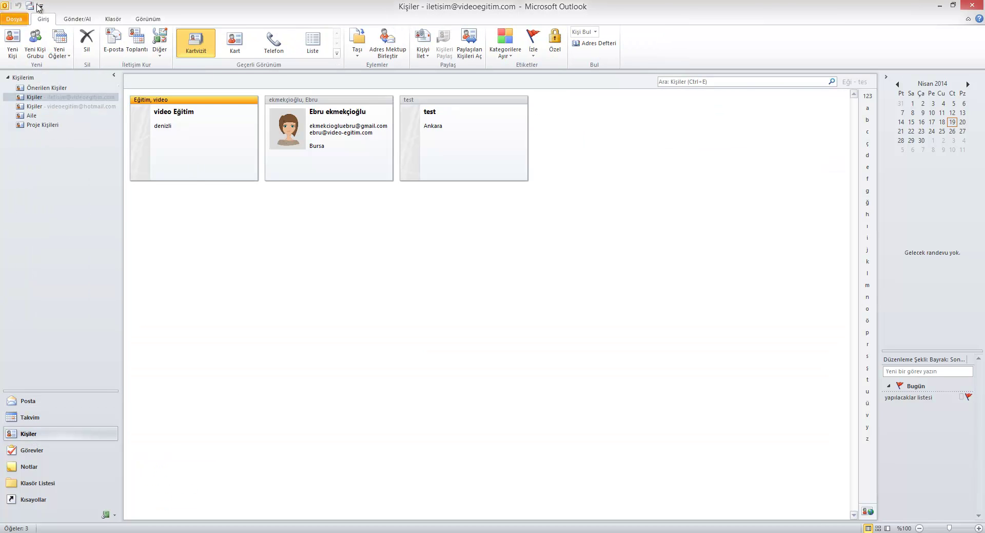
left_click(17, 20)
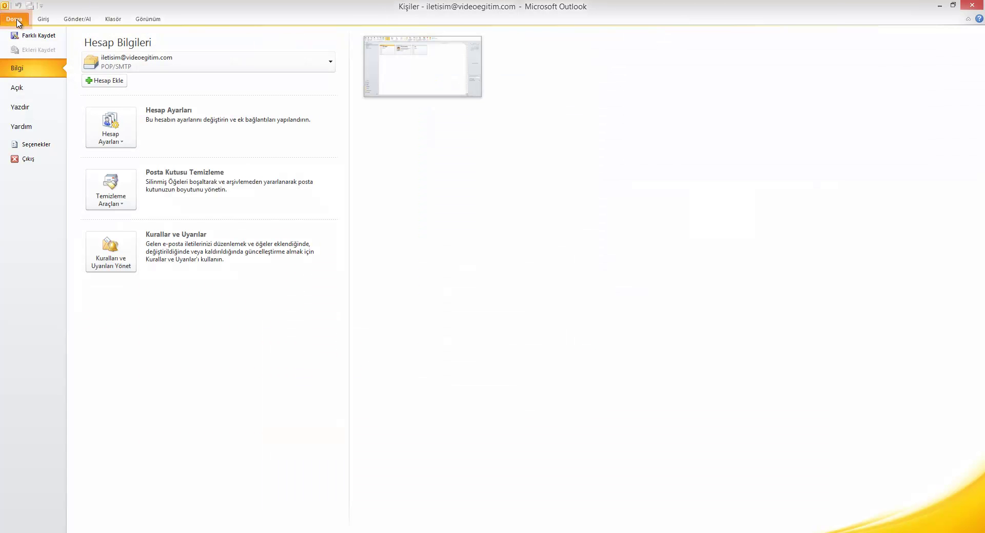
left_click(40, 21)
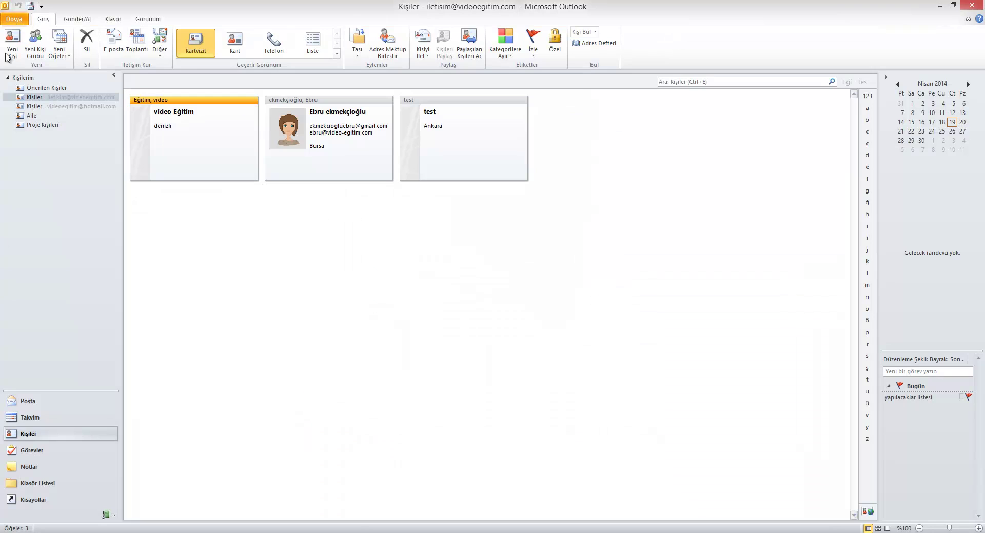
Switch between the calendar and the mail inbox, ending on the inbox
left_click(57, 420)
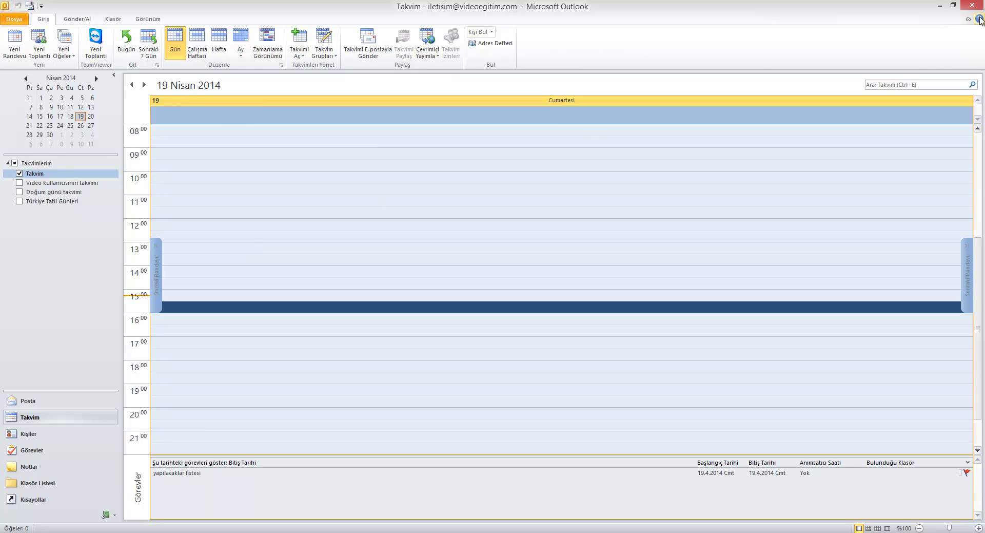
left_click(54, 401)
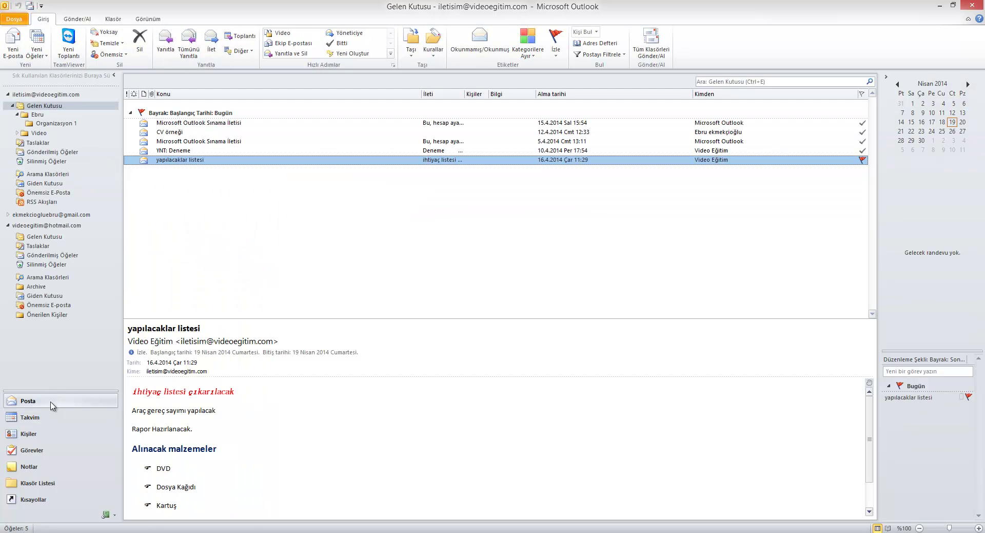
left_click(38, 418)
left_click(36, 401)
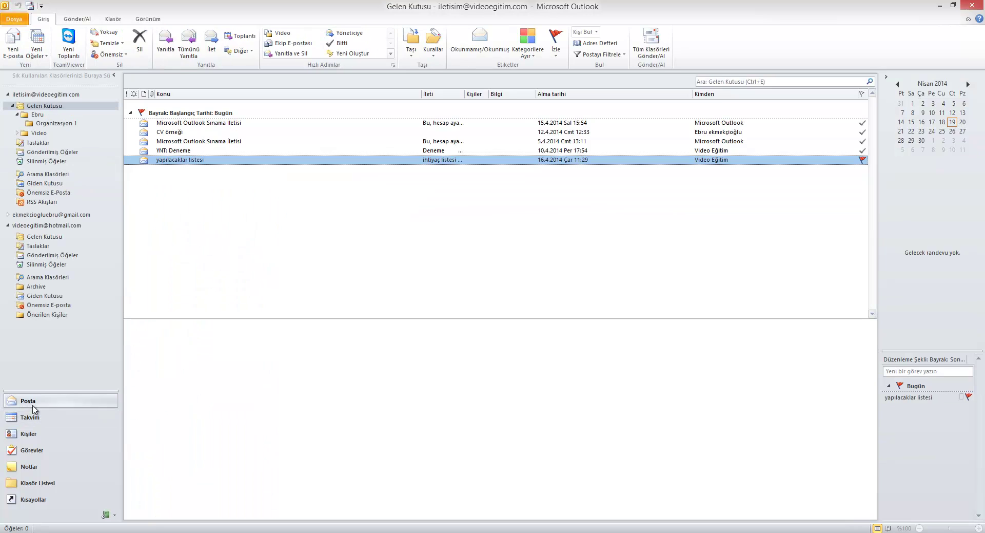
Open the calendar in its own separate window and maximize that window
right_click(37, 416)
left_click(72, 418)
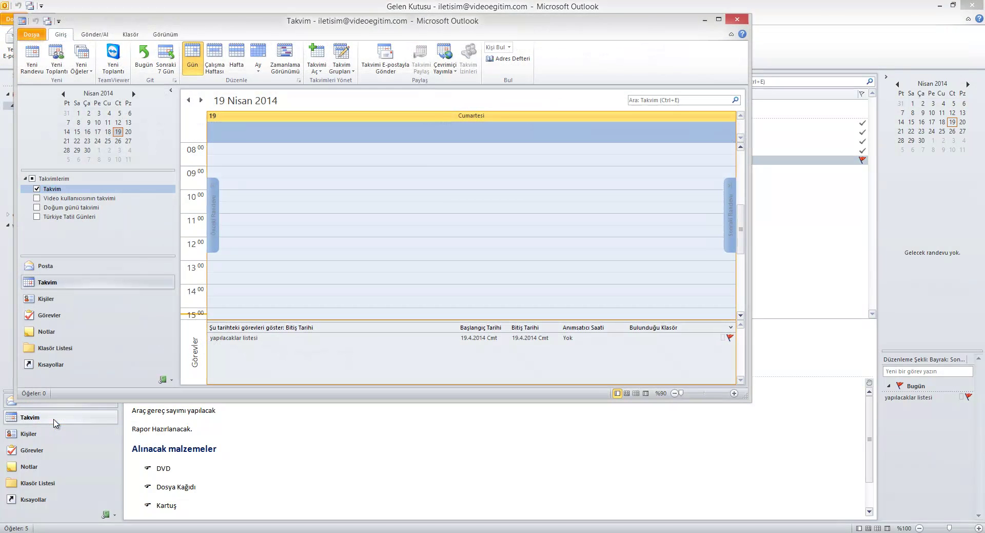
left_click_drag(374, 36, 476, 103)
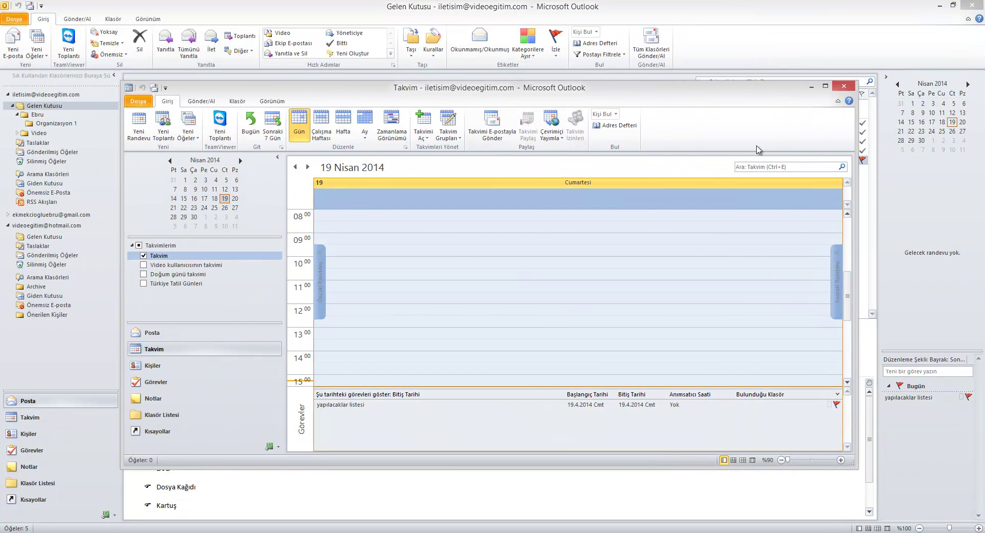
left_click(826, 86)
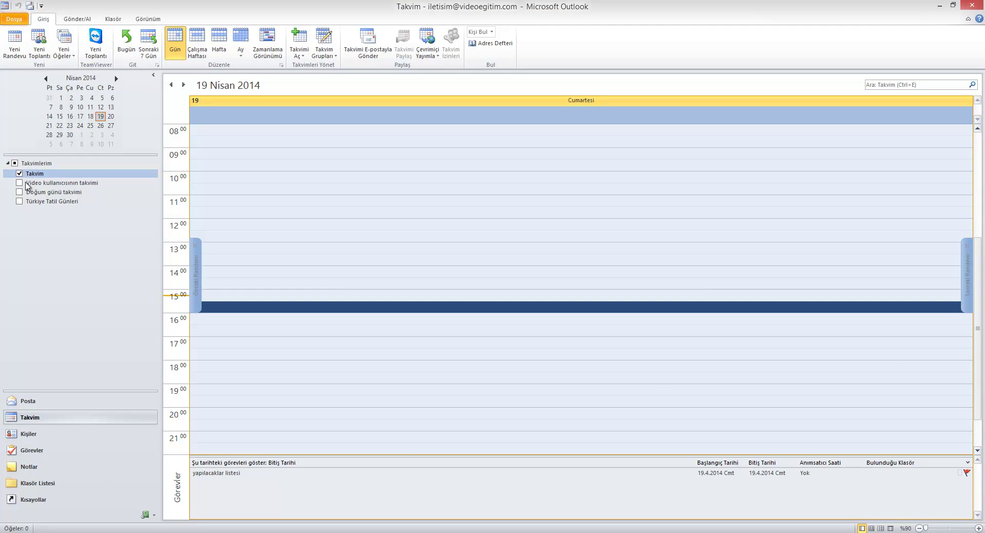
Display Video kullanıcısının takvimi, Doğum günü takvimi and Türkiye Tatil Günleri side by side with the main calendar
left_click(20, 183)
left_click(20, 192)
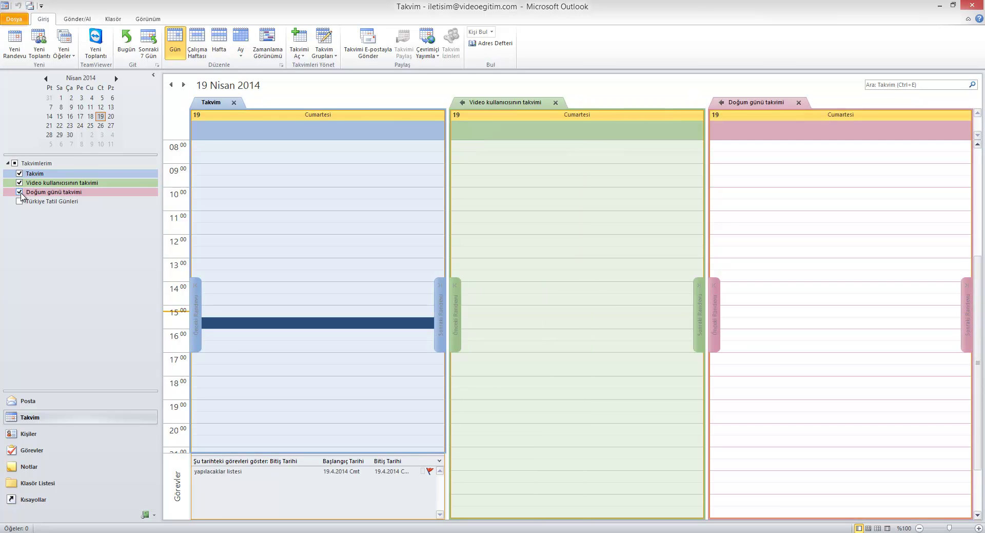
left_click(20, 201)
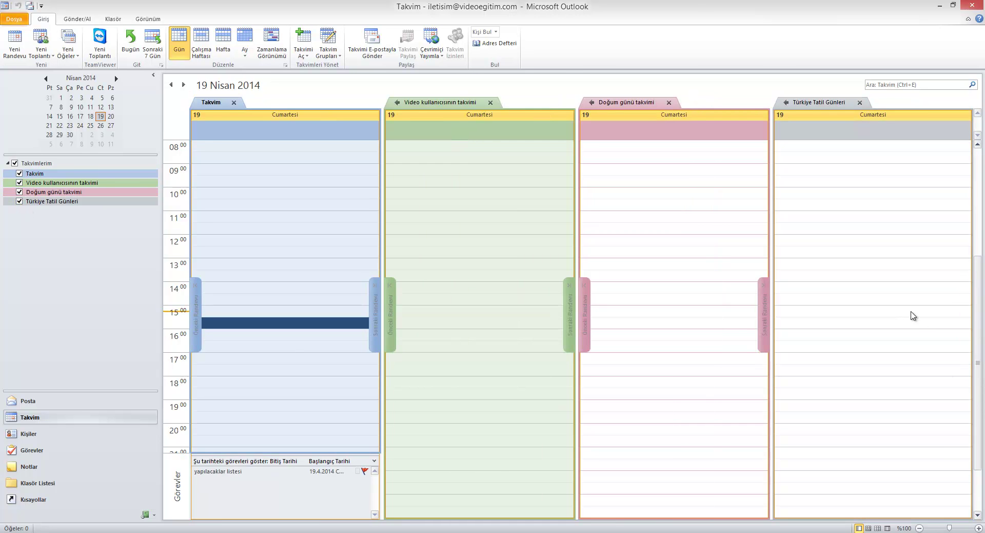
Hide the three additional calendars so only Takvim is displayed
left_click(20, 183)
left_click(20, 192)
left_click(19, 201)
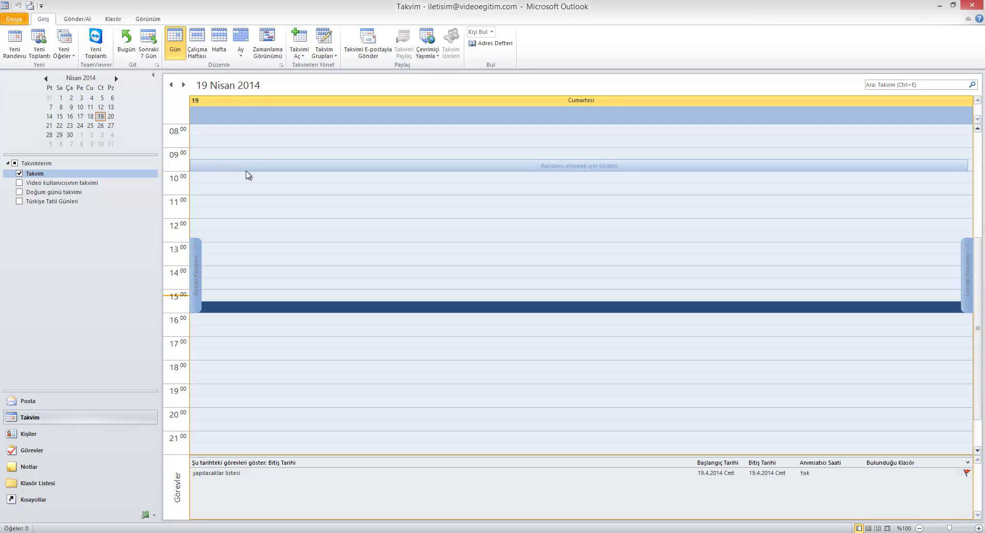
Advance the day view one day at a time to 23 Nisan 2014
left_click(183, 85)
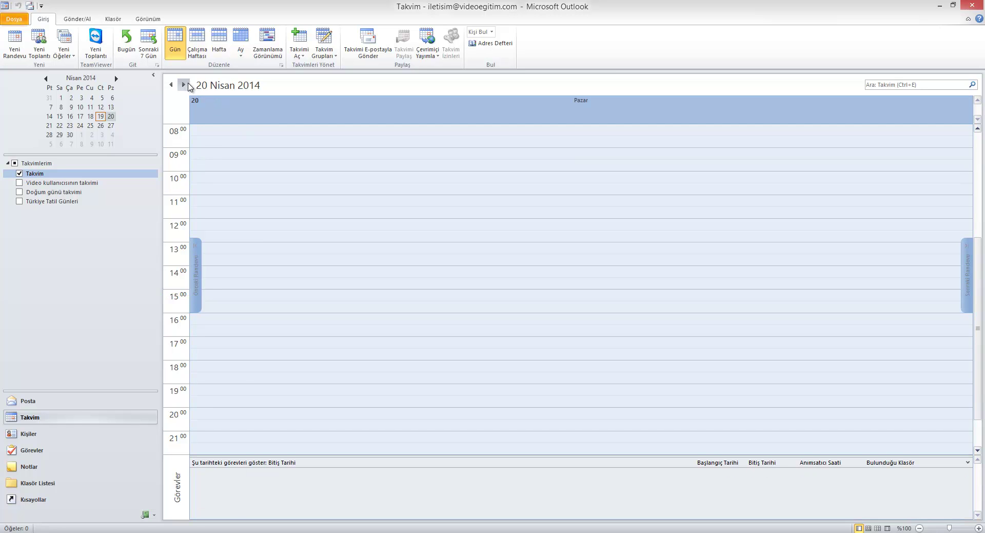
left_click(184, 85)
left_click(183, 85)
left_click(184, 85)
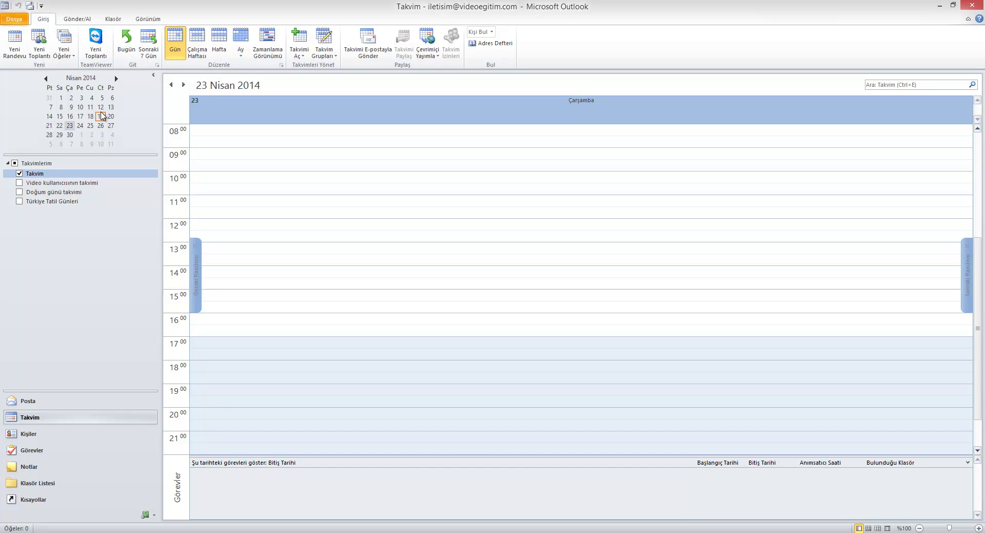
Step back through the earlier days and forward again to 19 Nisan 2014
left_click(171, 85)
left_click(171, 85)
left_click(171, 85)
left_click(171, 85)
left_click(171, 85)
left_click(171, 85)
left_click(171, 85)
left_click(171, 85)
left_click(171, 85)
left_click(171, 85)
left_click(183, 85)
left_click(183, 85)
left_click(183, 85)
left_click(183, 85)
left_click(184, 85)
left_click(183, 85)
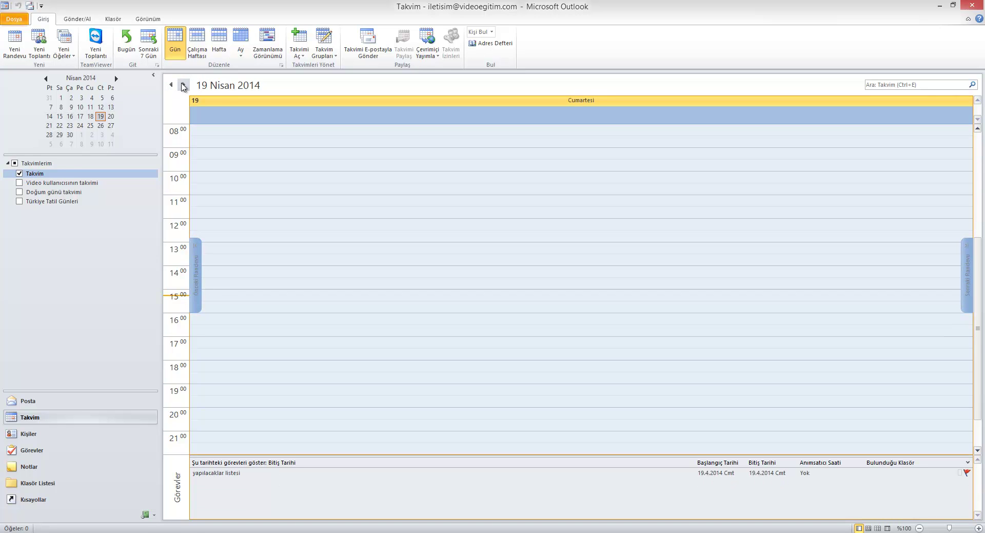
Move the day view back to 16 Nisan 2014 to check that day's tasks
left_click(171, 85)
left_click(171, 85)
left_click(171, 85)
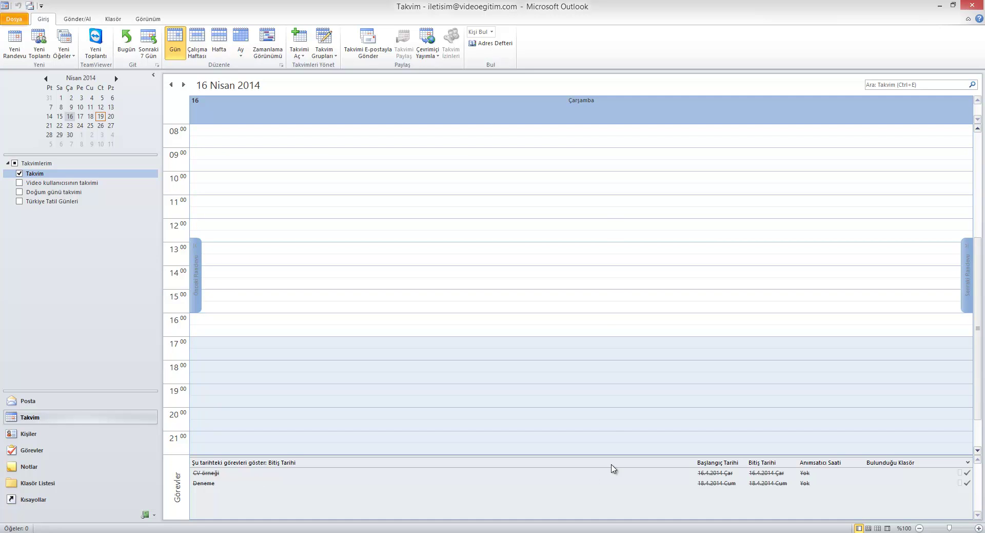
left_click(175, 43)
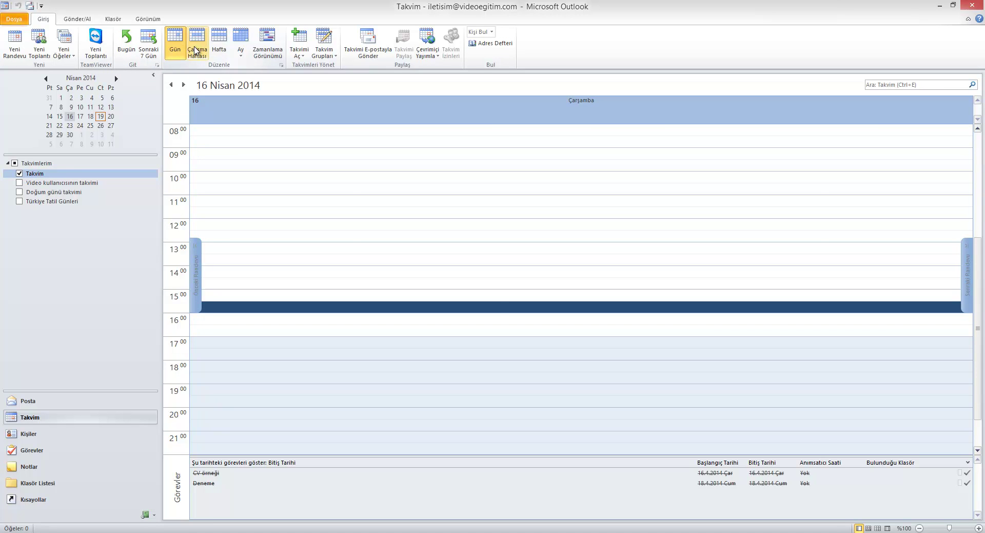
Switch to the work-week view and browse the months ahead, going back as far as Mart 2014
left_click(200, 45)
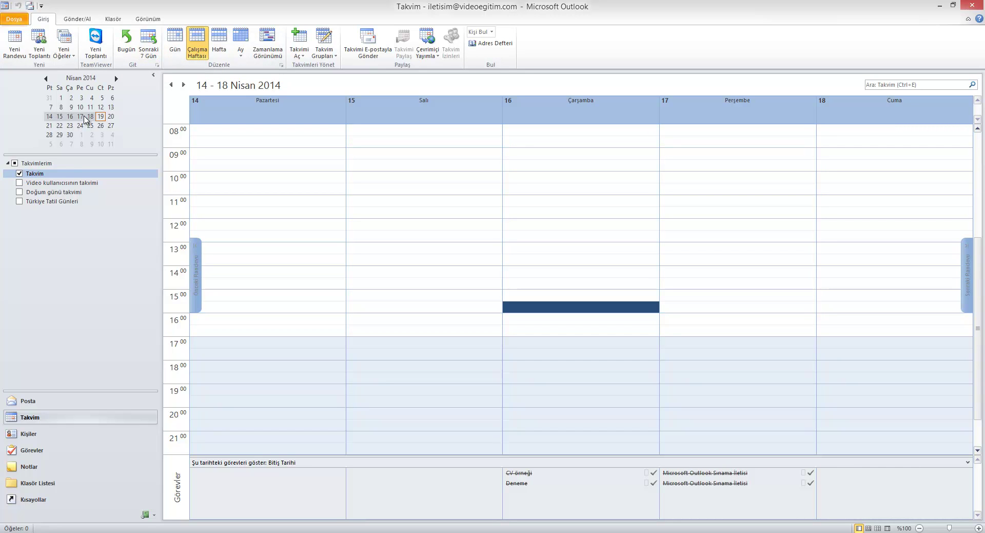
left_click(116, 79)
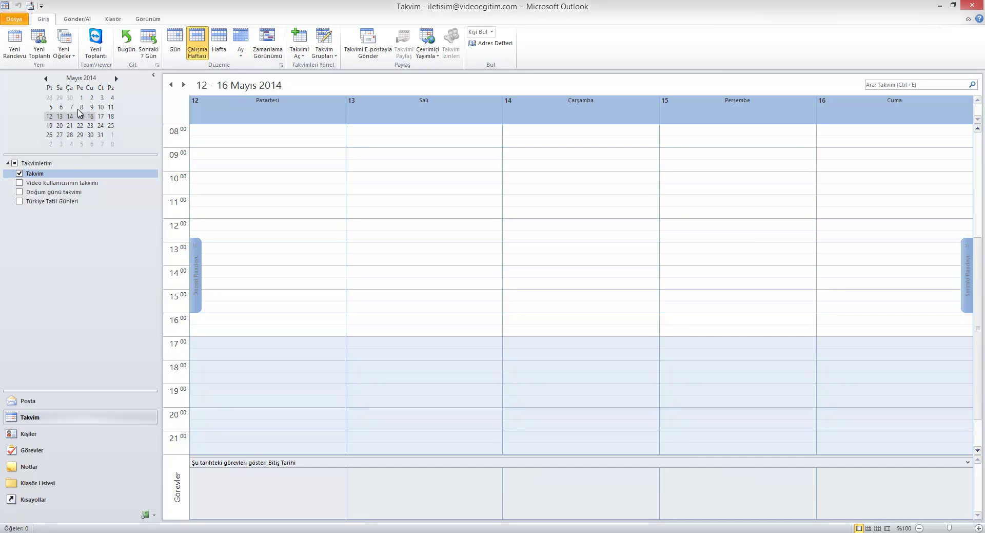
left_click(116, 79)
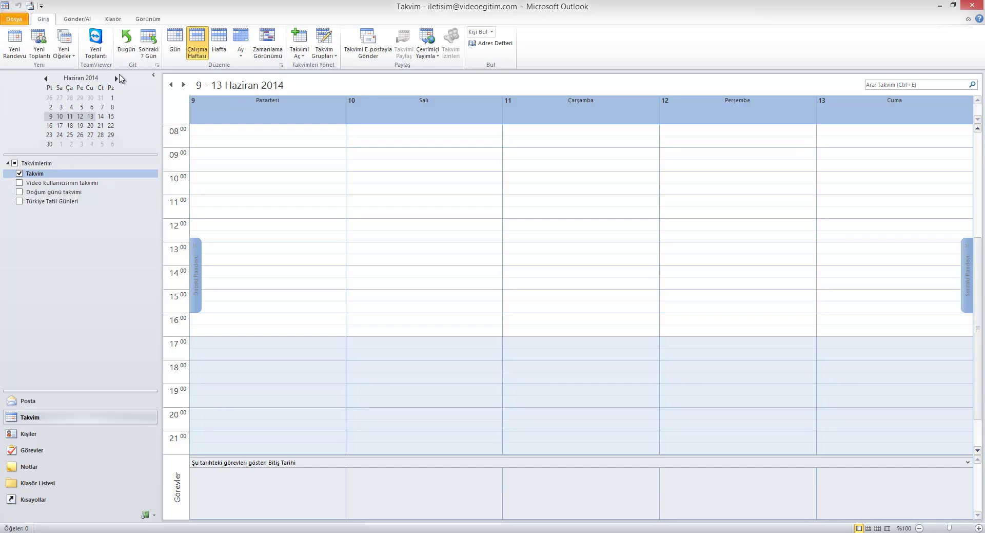
left_click(116, 79)
left_click(116, 78)
left_click(116, 79)
scroll(116, 87, "up", 6)
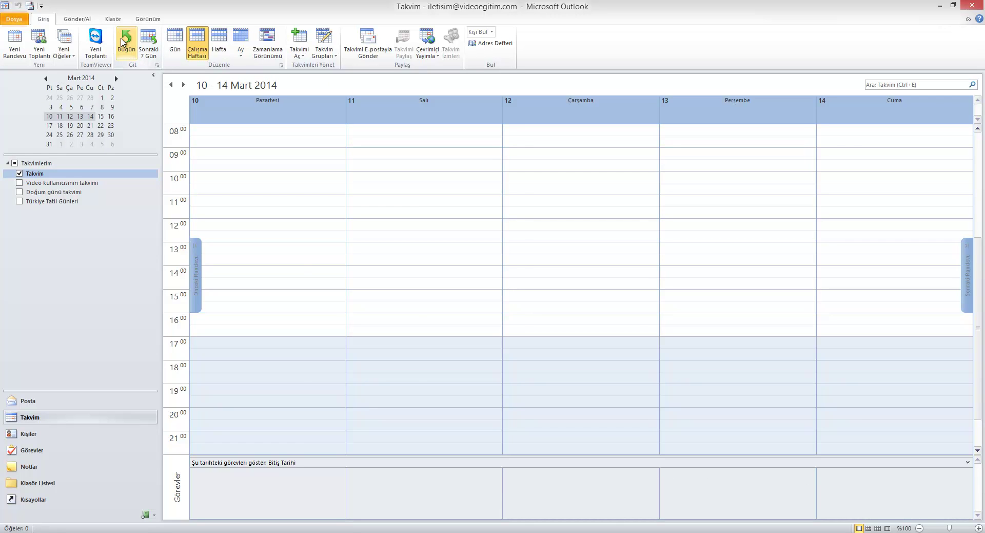
Return the calendar to today and show the work week of 14 - 18 Nisan 2014
left_click(127, 43)
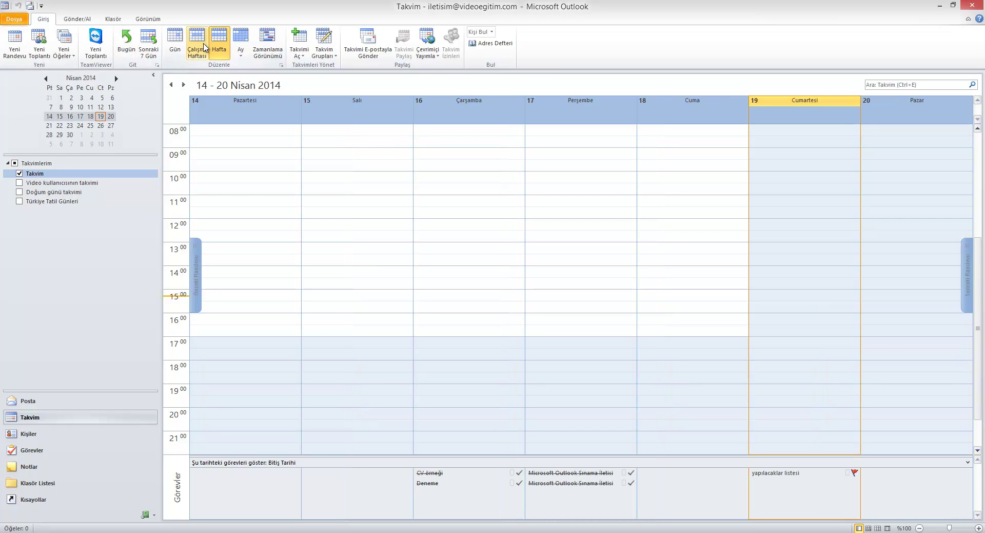
left_click(205, 47)
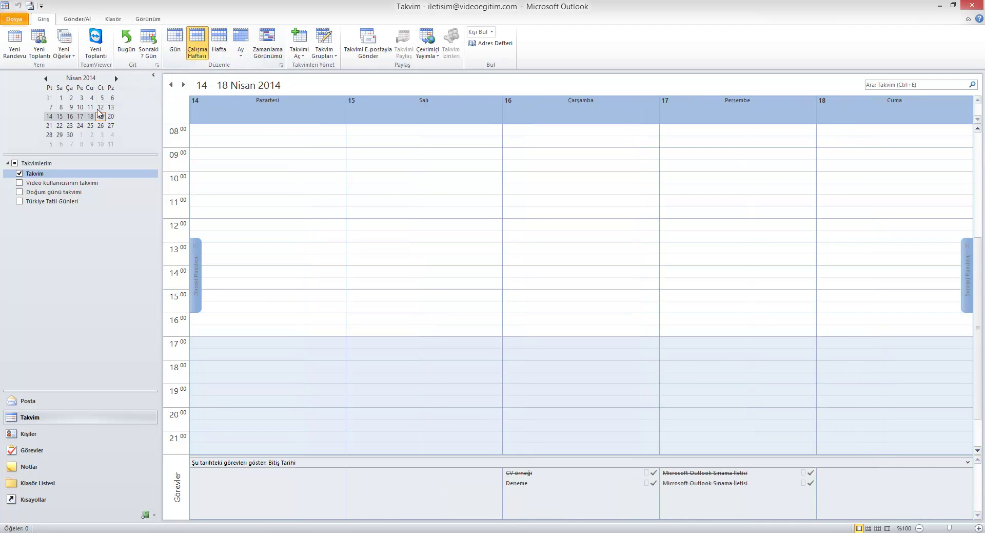
Page through the work weeks ahead into Haziran 2014 and back to 19 - 23 Mayıs 2014
scroll(101, 119, "down", 3)
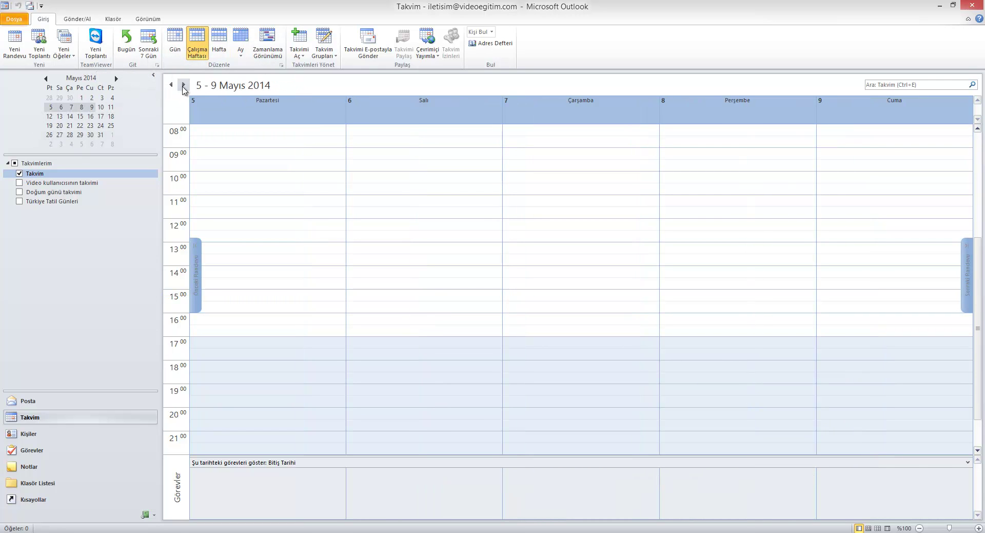
left_click(183, 84)
left_click(184, 85)
left_click(184, 85)
left_click(184, 85)
left_click(184, 85)
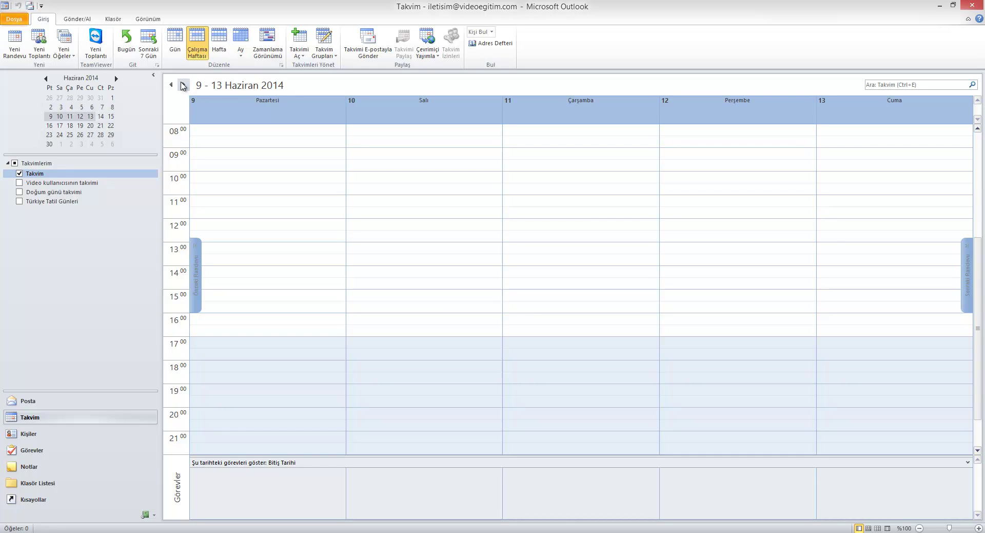
left_click(183, 85)
left_click(171, 85)
left_click(172, 85)
left_click(171, 85)
left_click(171, 85)
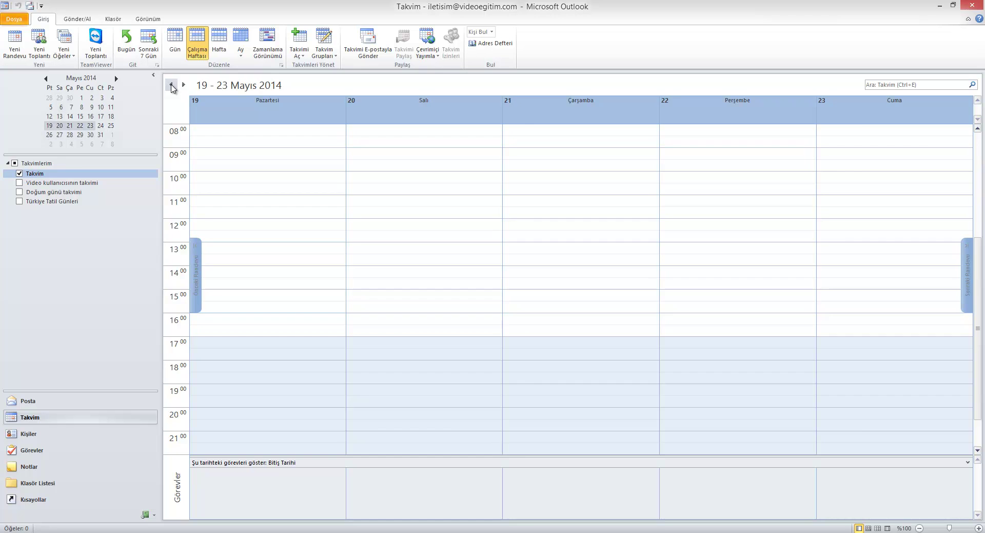
Switch to the full seven-day week view and page forward through the coming weeks
left_click(219, 44)
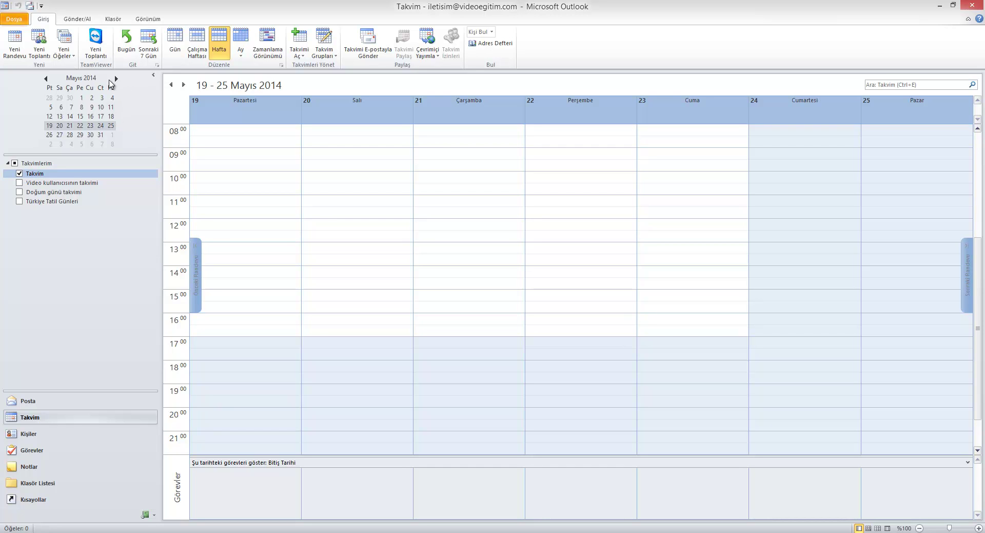
left_click(184, 84)
left_click(183, 84)
left_click(256, 191)
left_click(338, 199)
left_click(184, 84)
left_click(183, 85)
left_click(183, 85)
left_click(184, 85)
Page back through the earlier weeks and return to the current week, 14 - 20 Nisan 2014
left_click(177, 86)
left_click(176, 85)
left_click(176, 85)
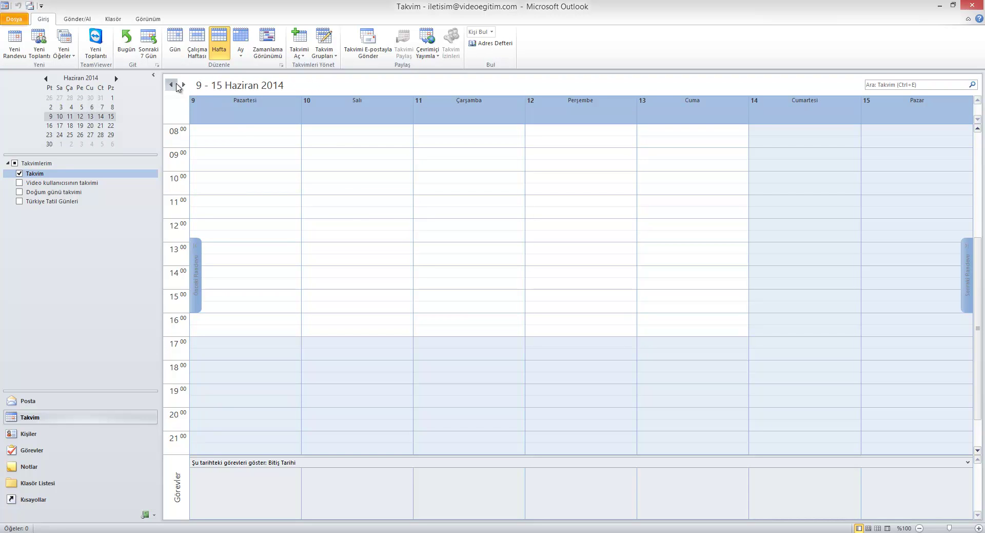
left_click(176, 85)
left_click(127, 41)
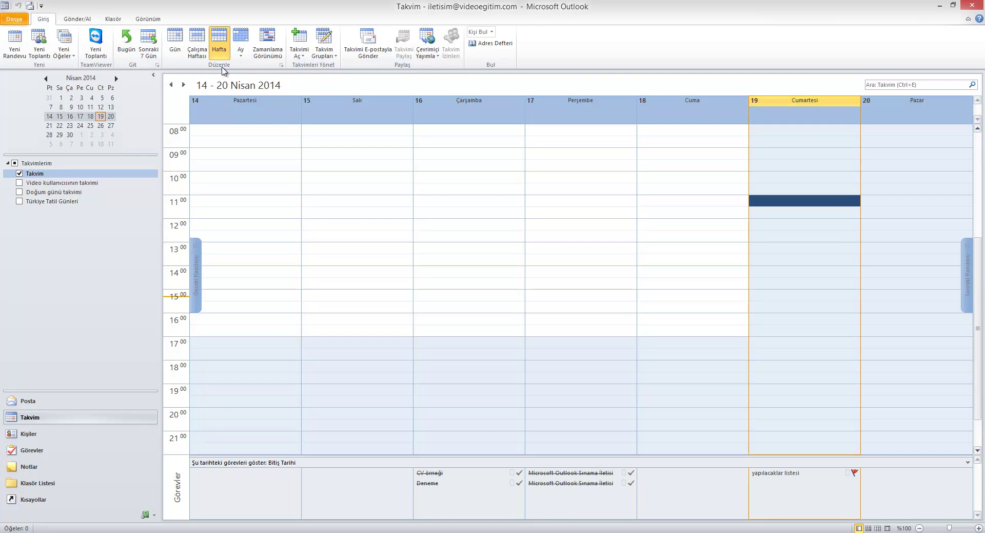
Show the month view with low detail and browse forward and back through the months, ending on Mayıs 2014
left_click(241, 56)
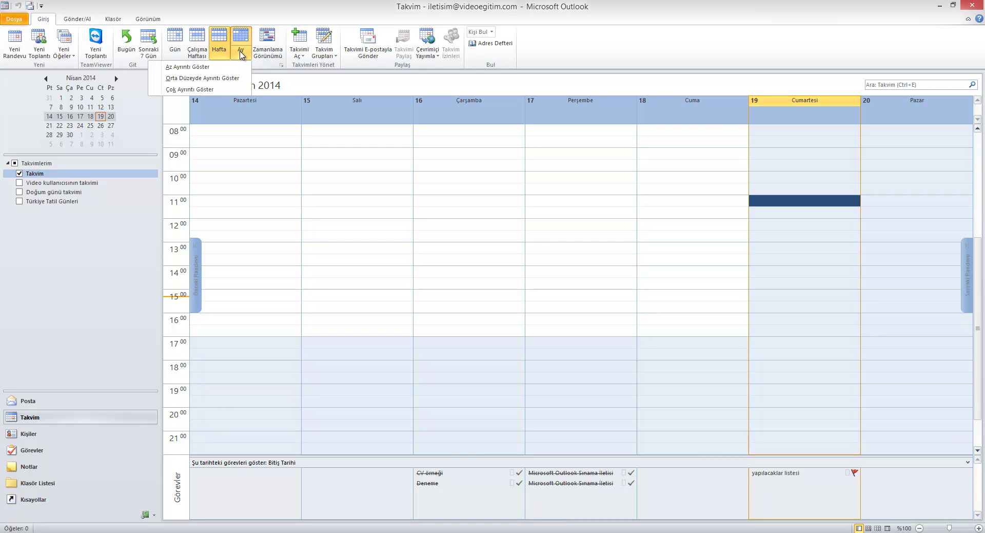
left_click(219, 67)
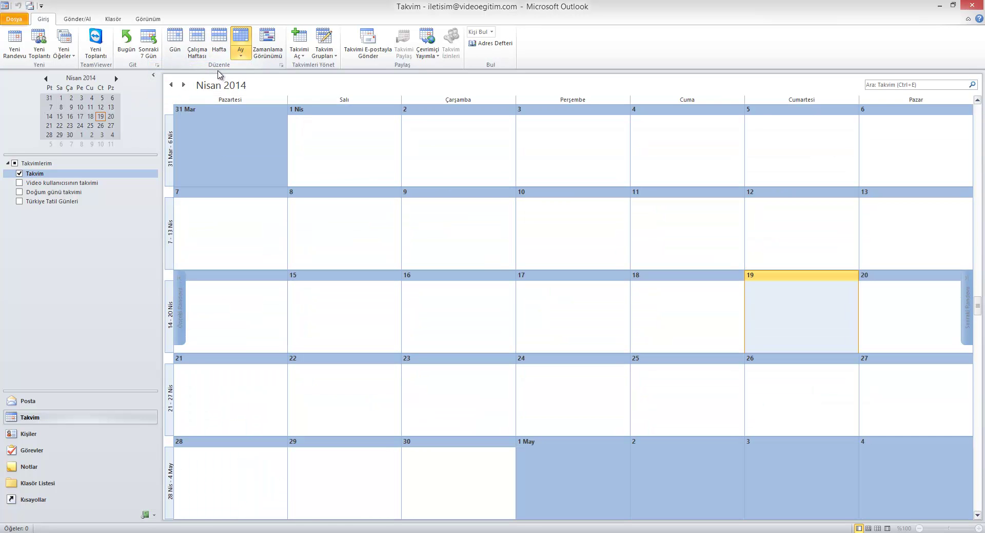
left_click(117, 78)
left_click(116, 79)
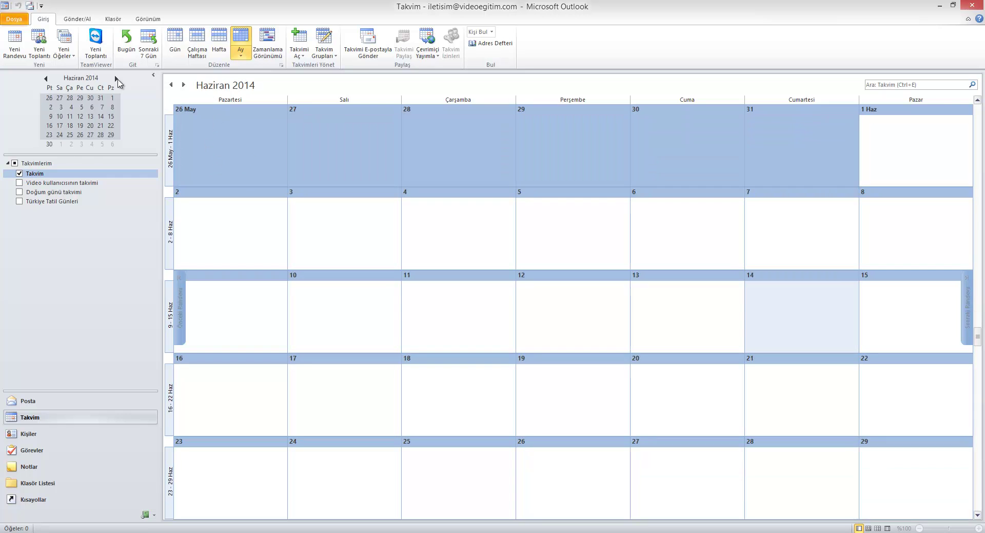
left_click(46, 79)
left_click(46, 79)
left_click(46, 78)
left_click(117, 78)
left_click(117, 79)
Set the month view to medium detail, browse ahead to Eylül 2014, and go back to Haziran 2014
left_click(241, 55)
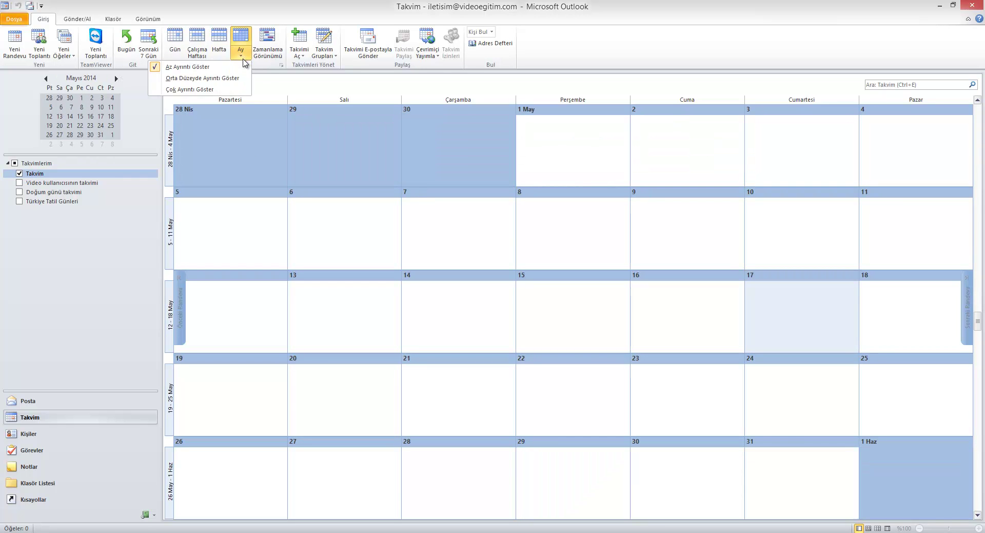
left_click(243, 78)
left_click(117, 79)
left_click(116, 79)
left_click(116, 78)
left_click(116, 78)
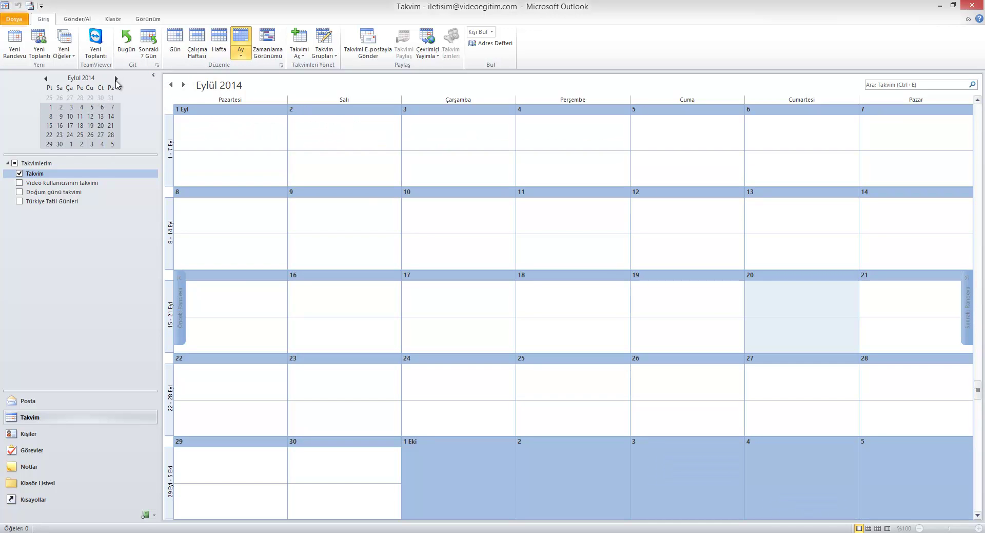
left_click(46, 78)
left_click(46, 78)
left_click(46, 78)
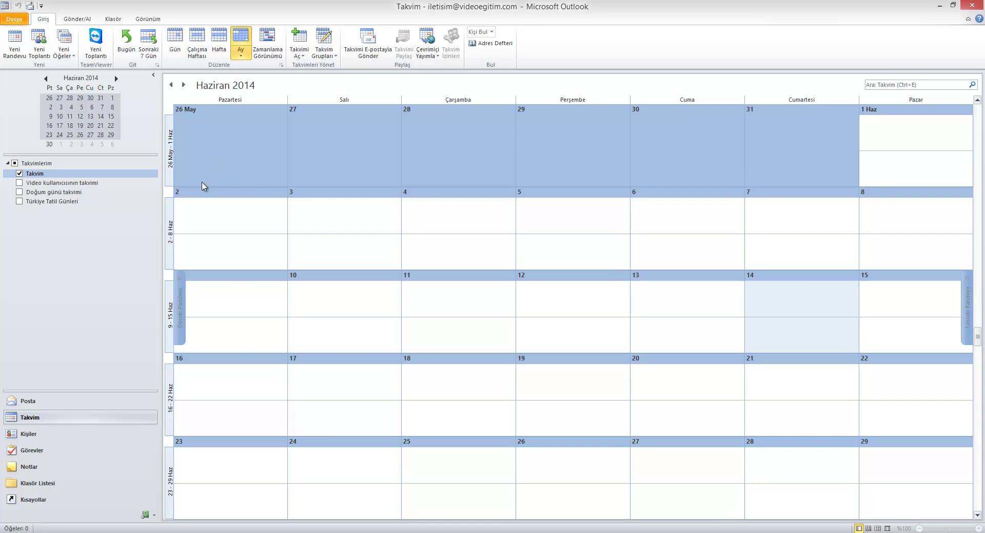
Set the month view to high detail and move ahead to Temmuz 2014
left_click(240, 56)
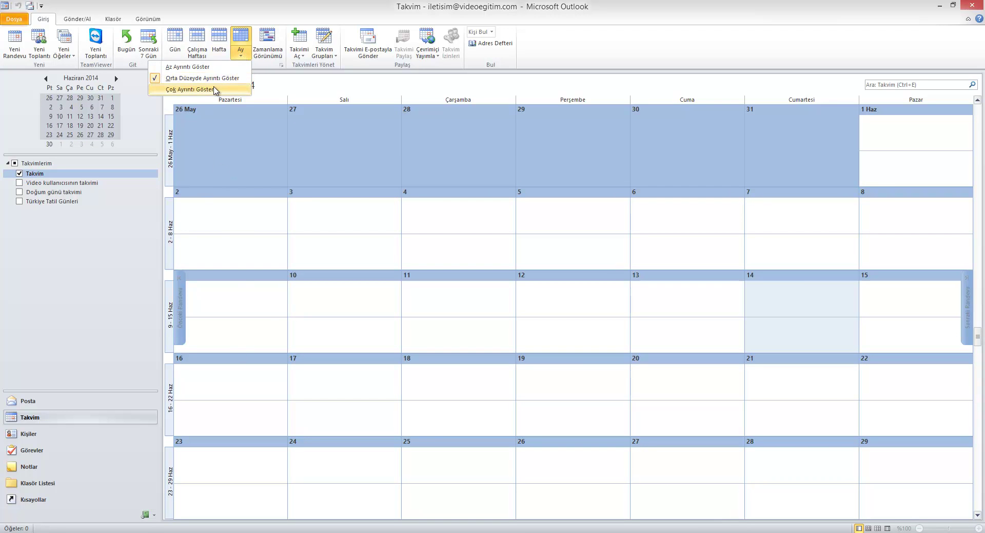
left_click(215, 90)
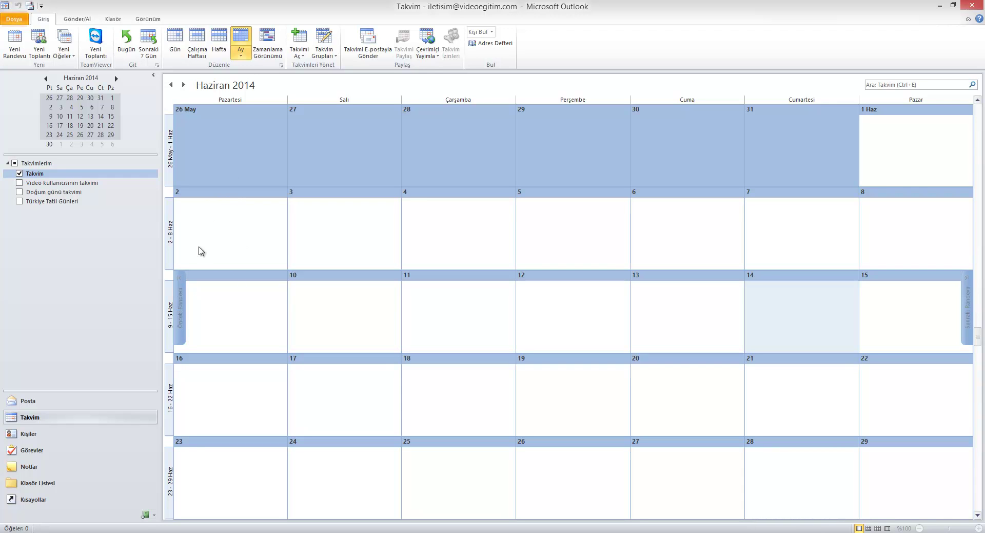
left_click(117, 79)
Switch to the schedule view and select successive half-hour slots across the morning of 19 Temmuz 2014
left_click(268, 44)
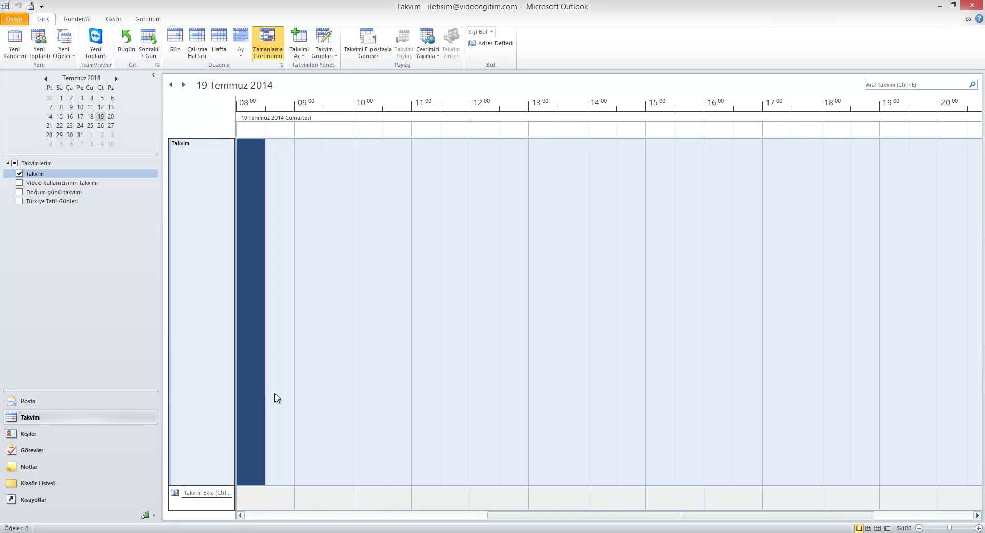
left_click(276, 352)
left_click(318, 316)
left_click(339, 296)
left_click(374, 244)
left_click(389, 233)
left_click(422, 229)
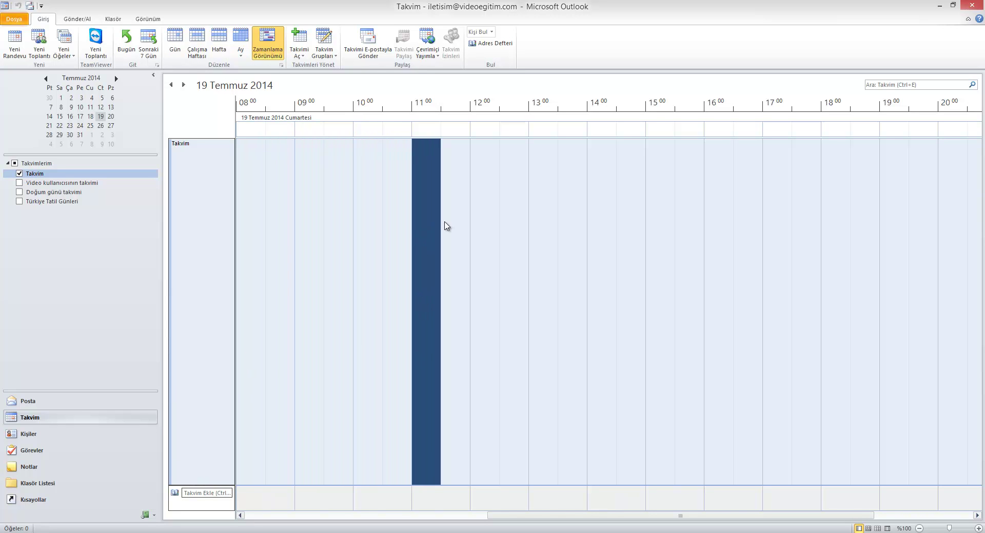
left_click(444, 222)
left_click(474, 218)
Highlight the calendar's name in the schedule row, and select the 09:00 and 19:30 time slots
left_click(221, 168)
left_click(275, 180)
left_click(212, 156)
left_click_drag(205, 150, 183, 149)
left_click(183, 149)
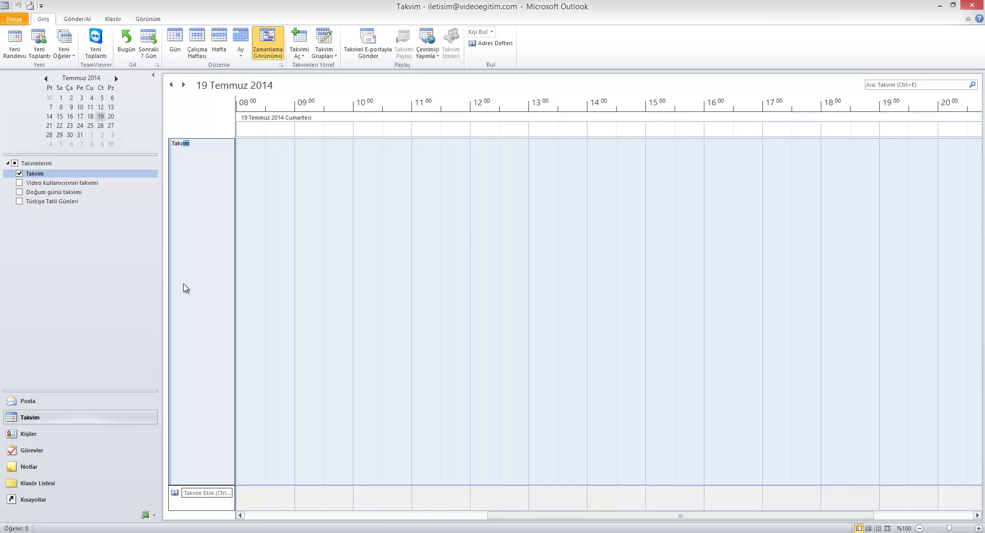
left_click(277, 413)
left_click(306, 392)
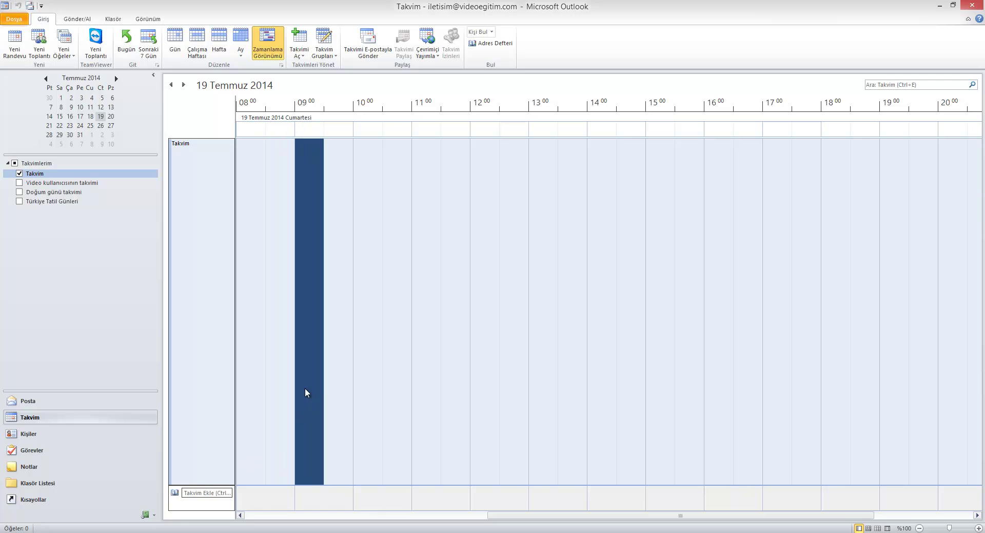
left_click(917, 188)
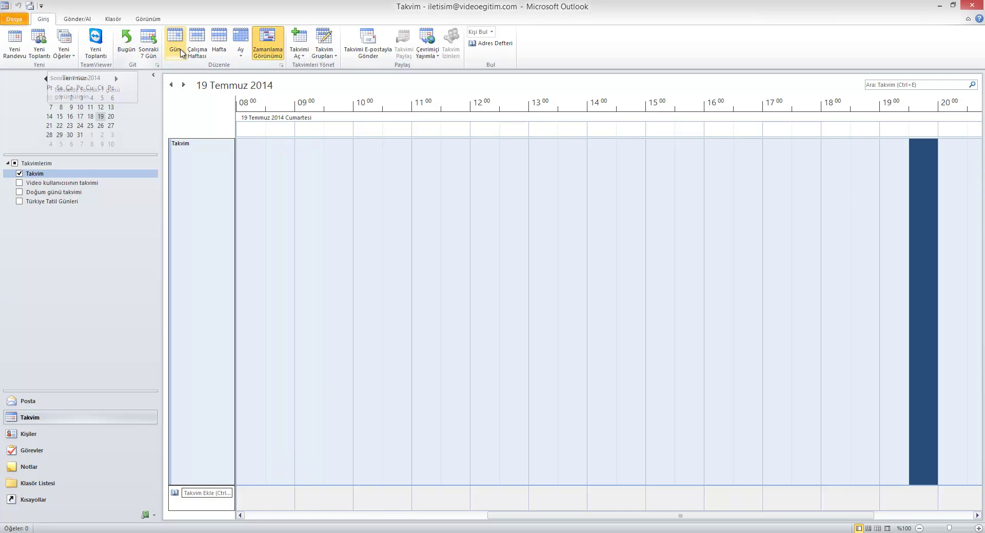
Return the schedule view to today and show the next seven days, 19 - 25 Nisan 2014
left_click(128, 43)
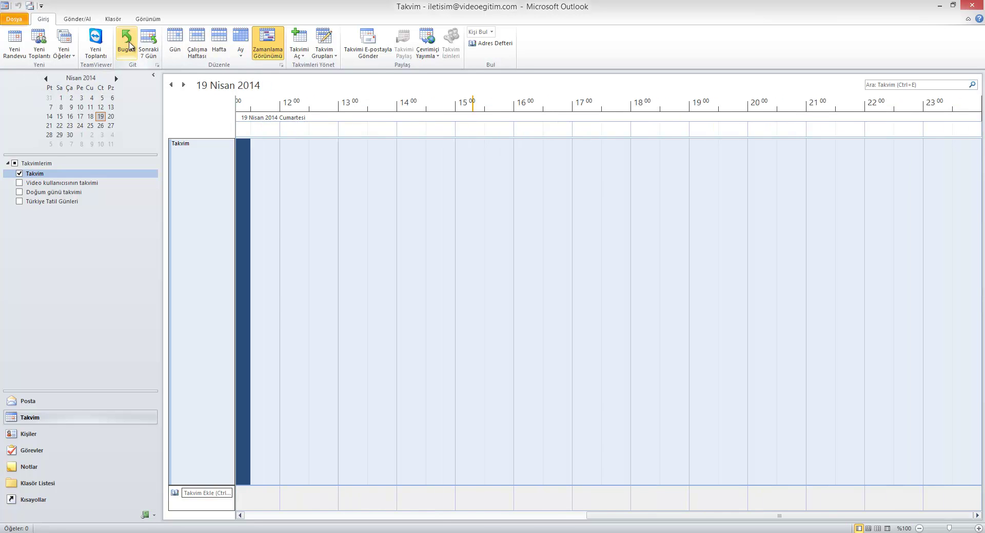
left_click(149, 43)
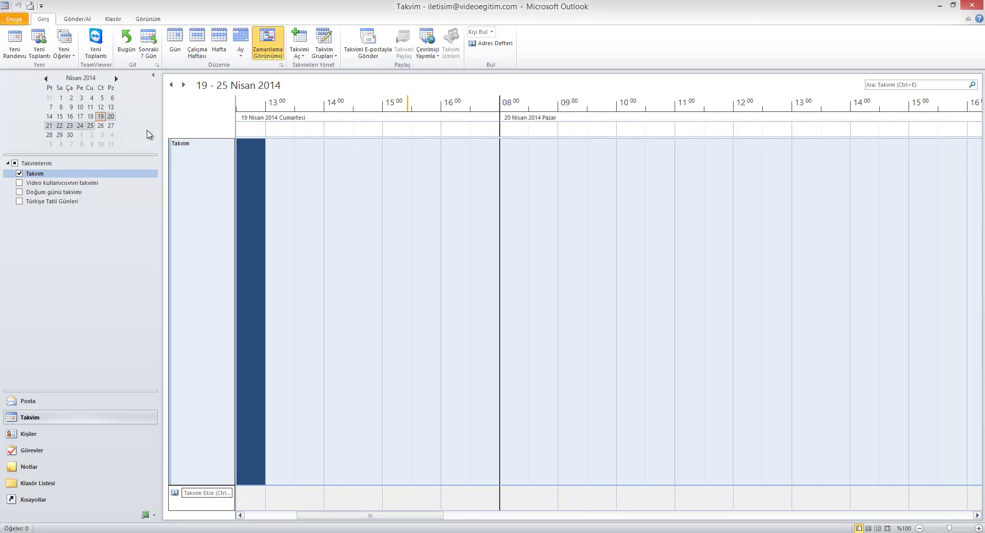
left_click(283, 173)
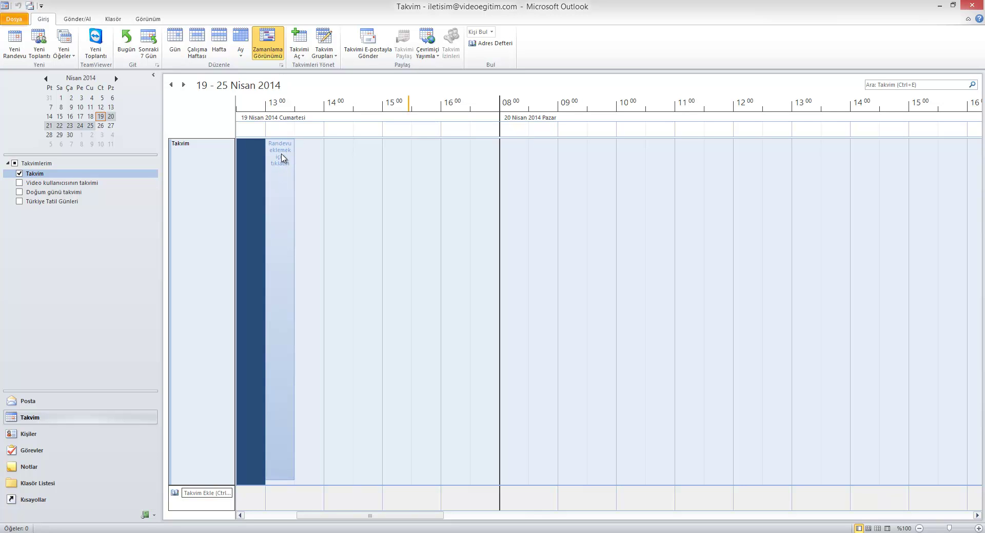
left_click(194, 165)
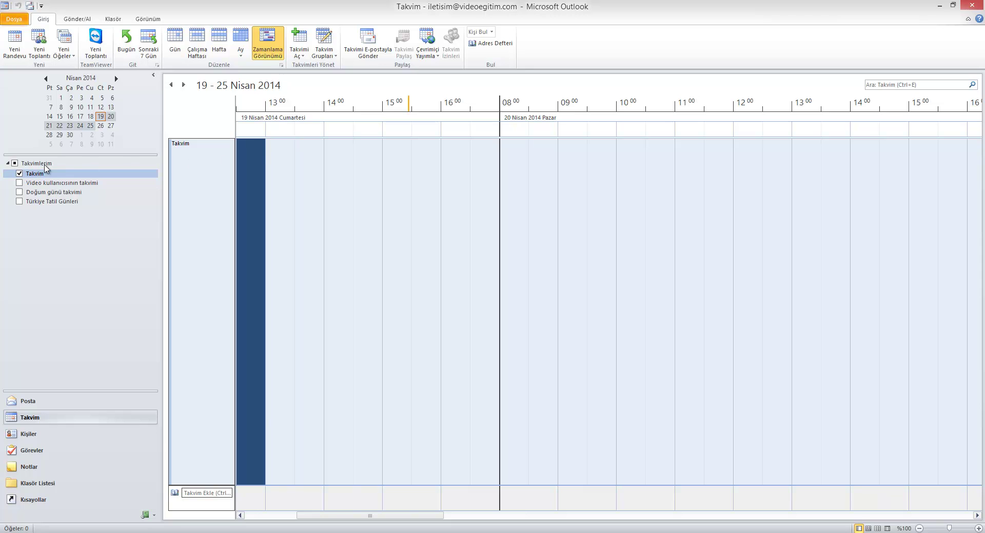
Collapse and reopen the navigation pane, and enlarge the date navigator to three months before shrinking it to one
left_click(154, 79)
left_click(9, 78)
left_click_drag(109, 154, 120, 312)
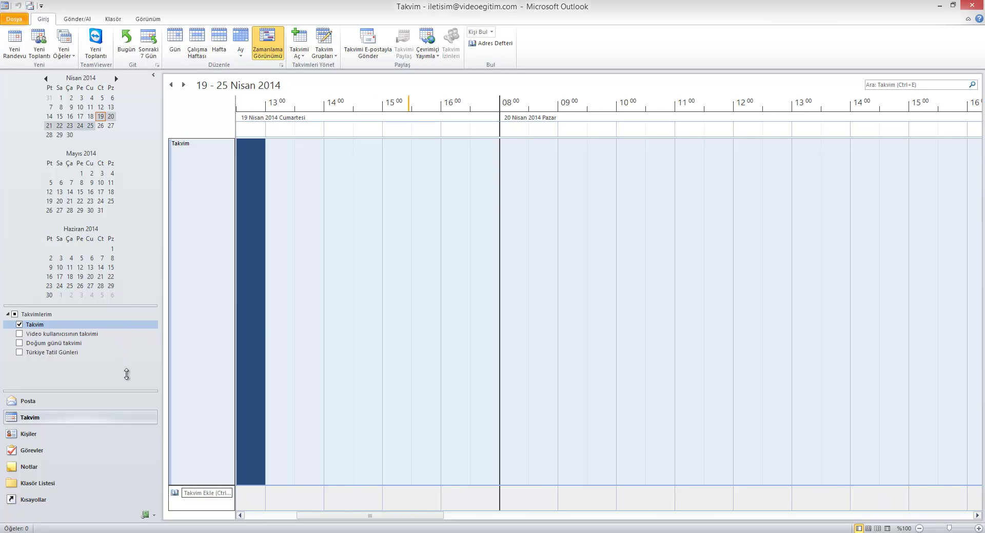
left_click_drag(127, 268, 137, 154)
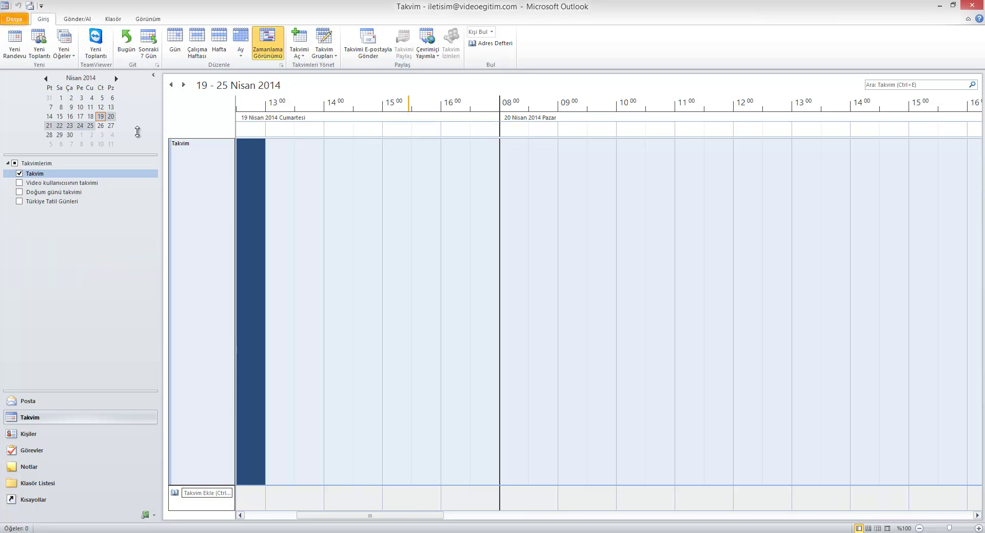